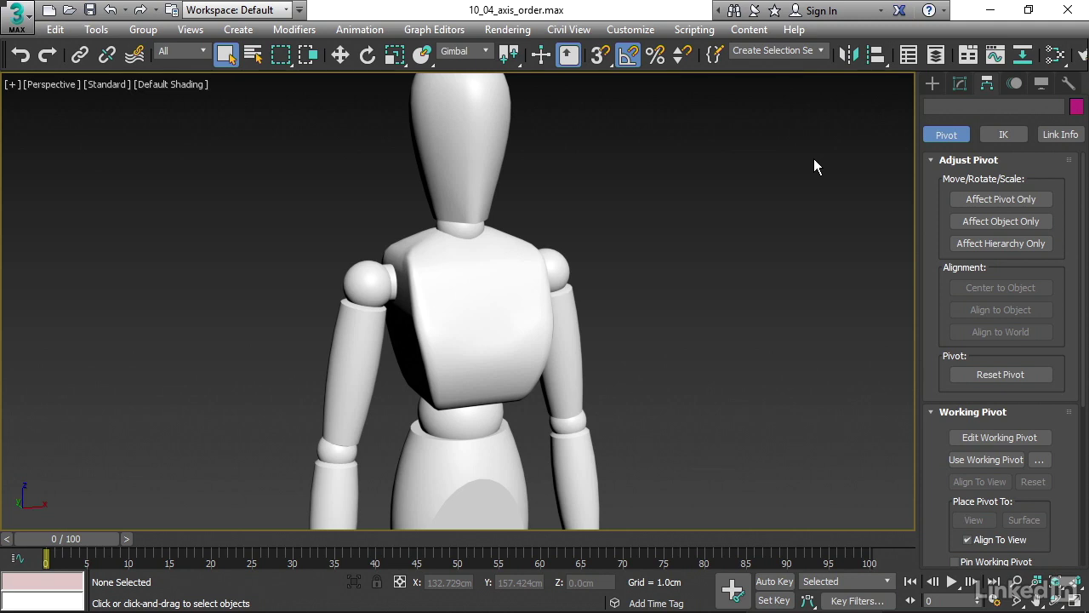
- Select the right upper arm and enlarge its Gimbal rotate gizmo on the shoulder
{"action": "left_click", "coordinate": [358, 340]}
{"action": "middle_click_drag", "start_coordinate": [397, 332], "coordinate": [482, 353]}
{"action": "left_click", "coordinate": [371, 59]}
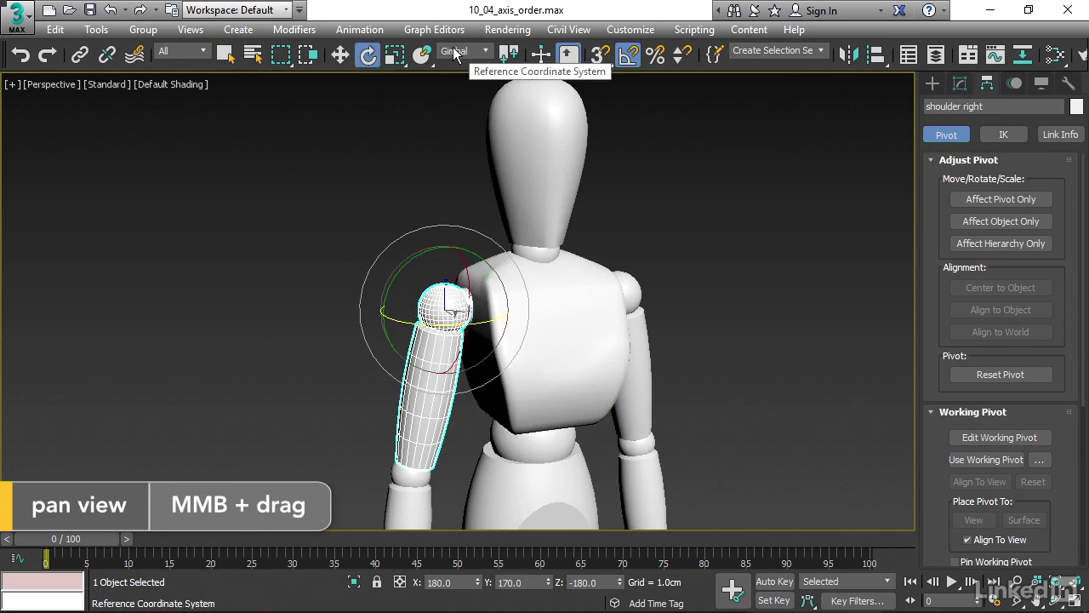
{"action": "middle_click_drag", "start_coordinate": [622, 263], "coordinate": [644, 259], "text": "alt"}
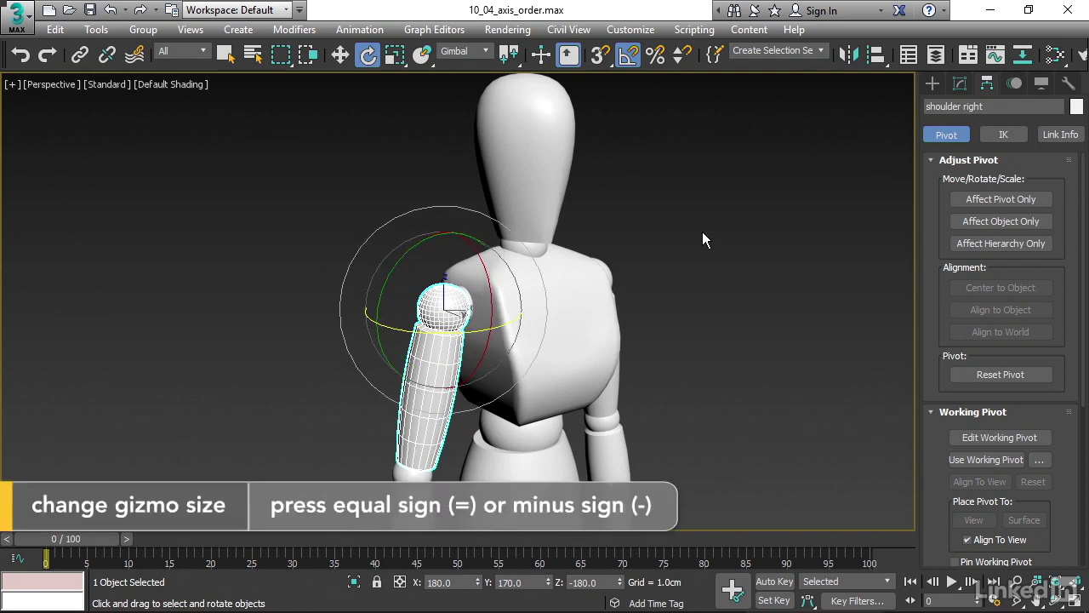
{"action": "key", "text": "equal"}
{"action": "key", "text": "equal"}
{"action": "key", "text": "equal"}
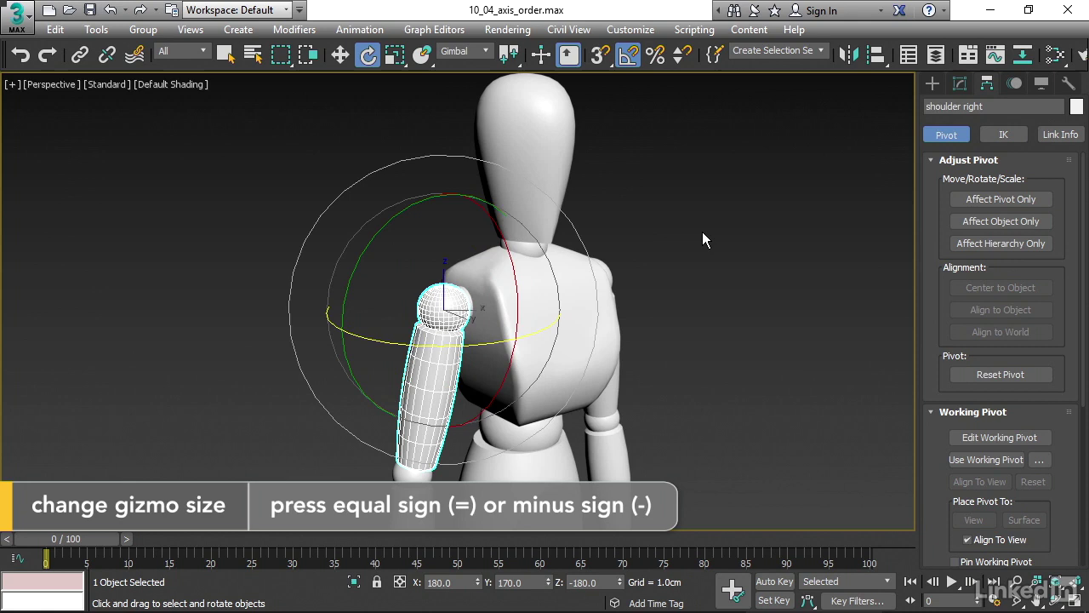
{"action": "key", "text": "minus"}
{"action": "key", "text": "minus"}
{"action": "key", "text": "minus"}
{"action": "key", "text": "equal"}
{"action": "key", "text": "equal"}
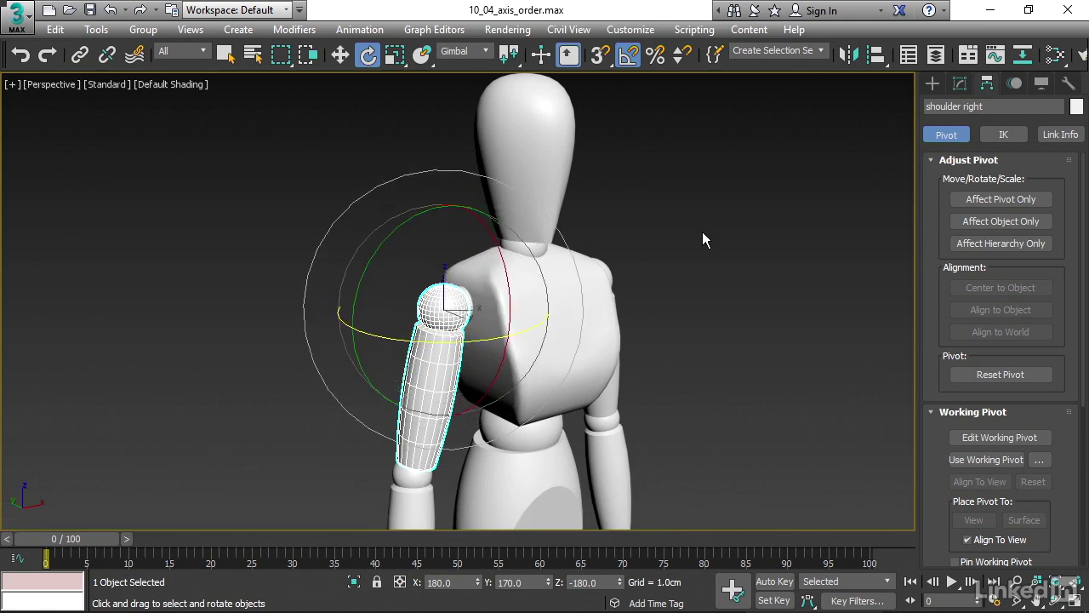
{"action": "middle_click_drag", "start_coordinate": [682, 213], "coordinate": [697, 237], "text": "alt"}
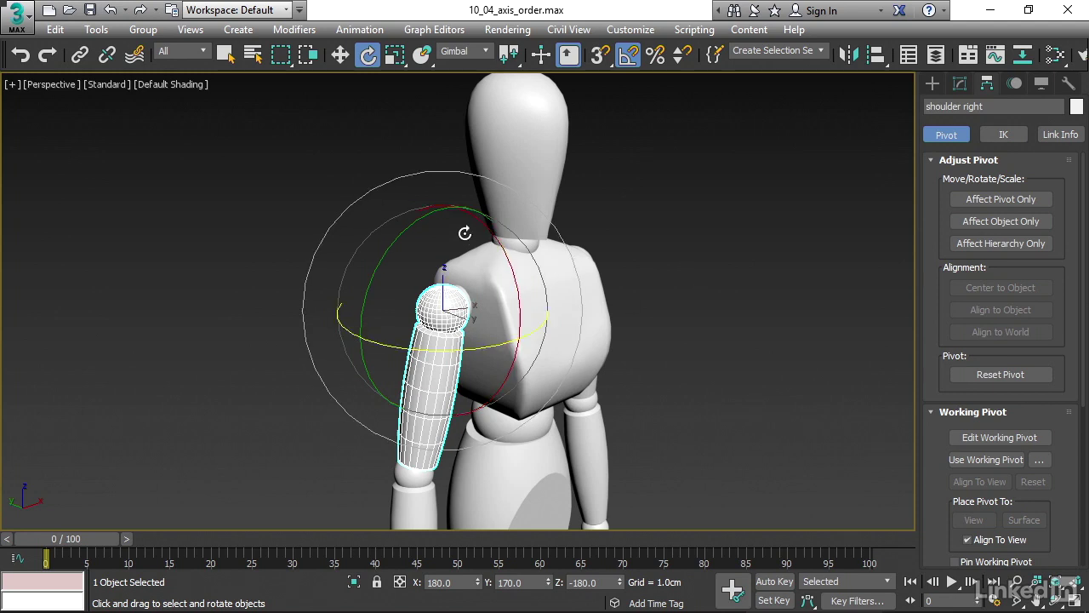
{"action": "left_click_drag", "start_coordinate": [500, 242], "coordinate": [482, 174]}
{"action": "key", "text": "ctrl+z"}
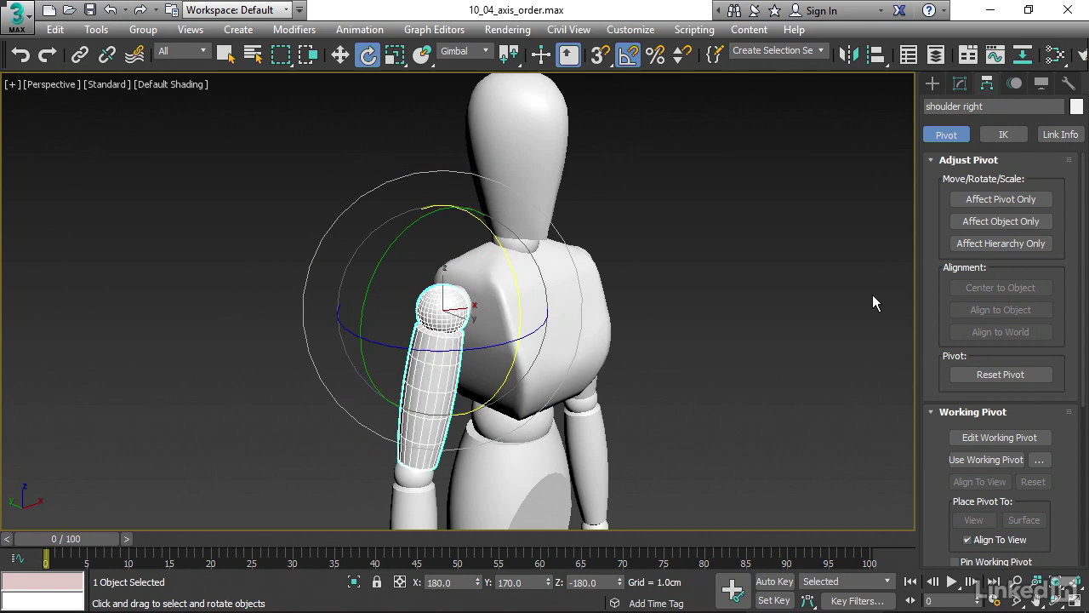
{"action": "left_click_drag", "start_coordinate": [401, 236], "coordinate": [365, 275]}
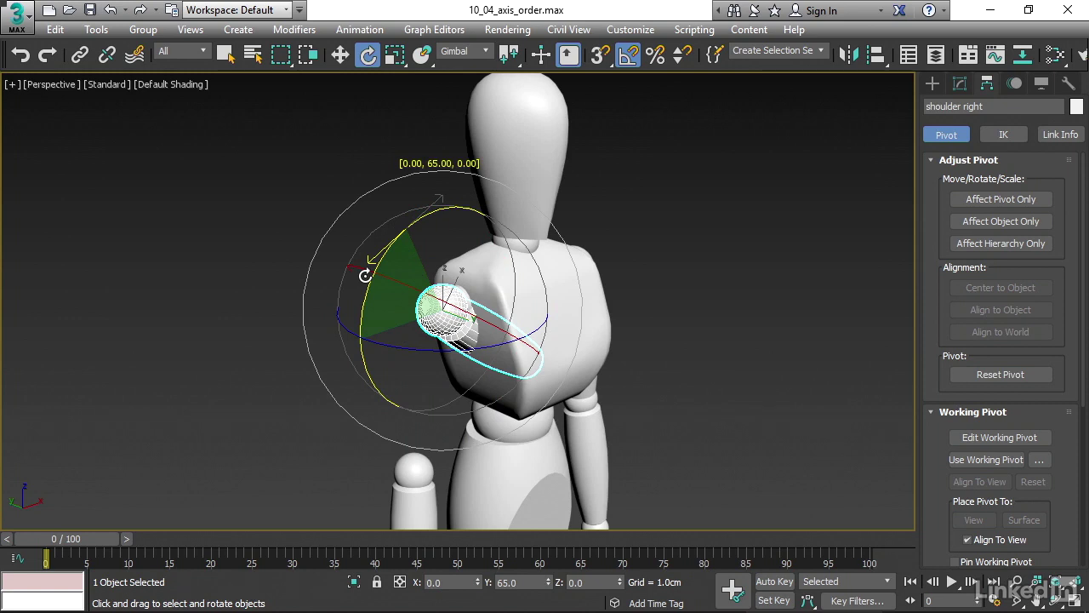
{"action": "left_click_drag", "start_coordinate": [365, 275], "coordinate": [393, 225]}
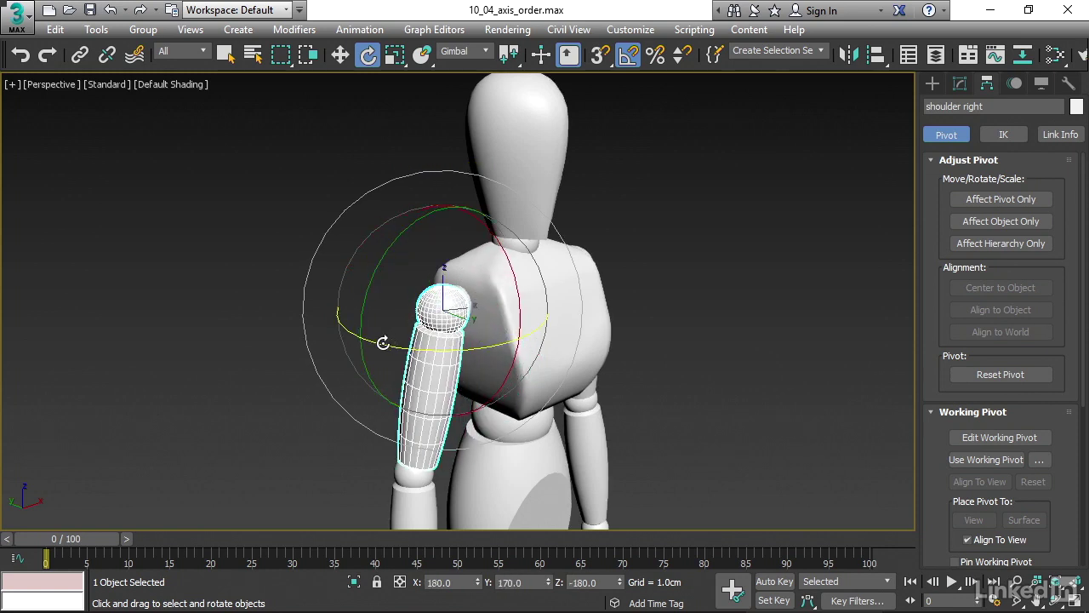
{"action": "left_click_drag", "start_coordinate": [383, 343], "coordinate": [674, 334]}
- Orbit the view to face the mannequin's front
{"action": "middle_click_drag", "start_coordinate": [733, 367], "coordinate": [695, 355], "text": "alt"}
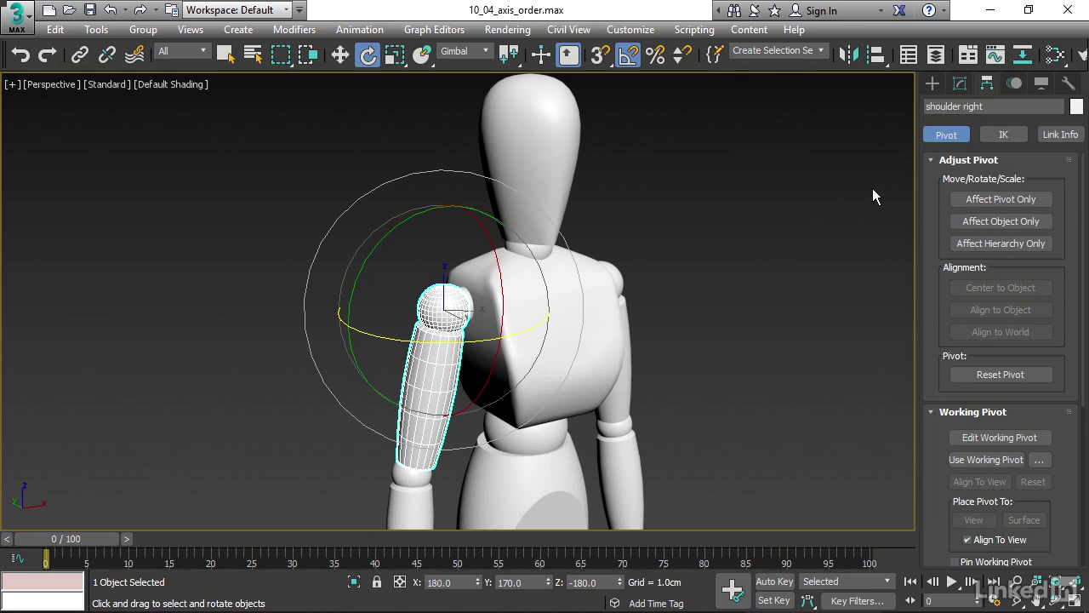
- Show the right shoulder's Euler Parameters in the Motion panel, with axis order XYZ
{"action": "left_click", "coordinate": [1016, 85]}
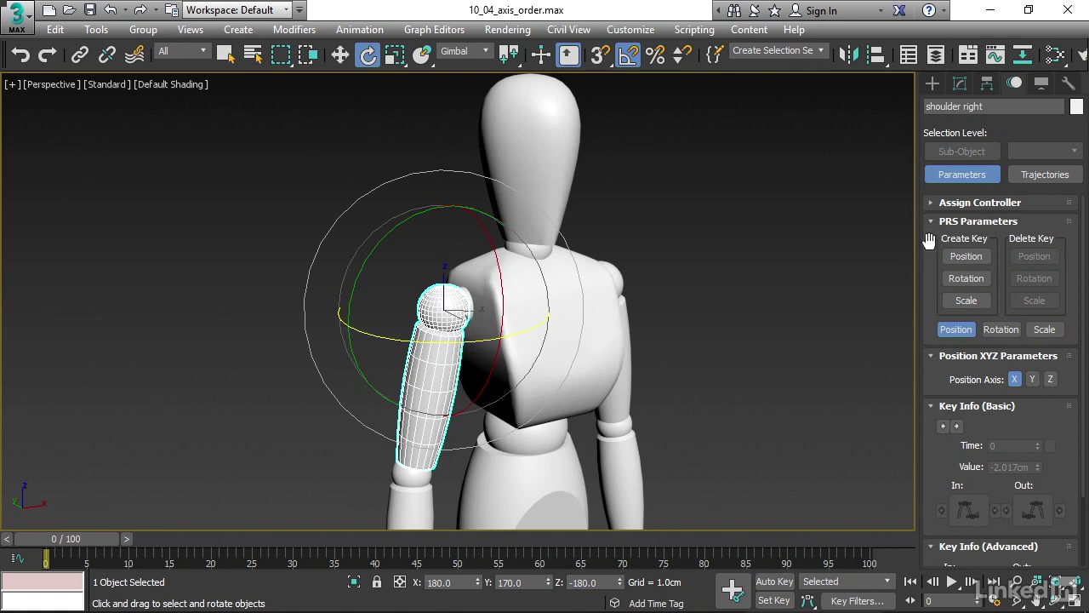
{"action": "left_click", "coordinate": [1002, 331]}
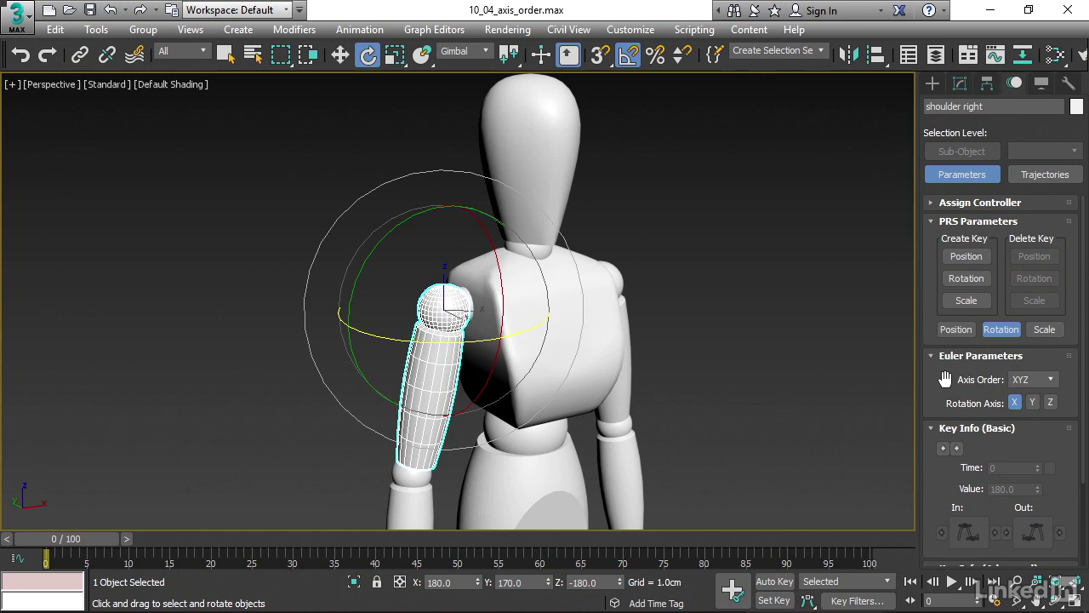
- Switch the right shoulder to ZXY axis order and rotate it 20° about Y to 190
{"action": "left_click", "coordinate": [1051, 380]}
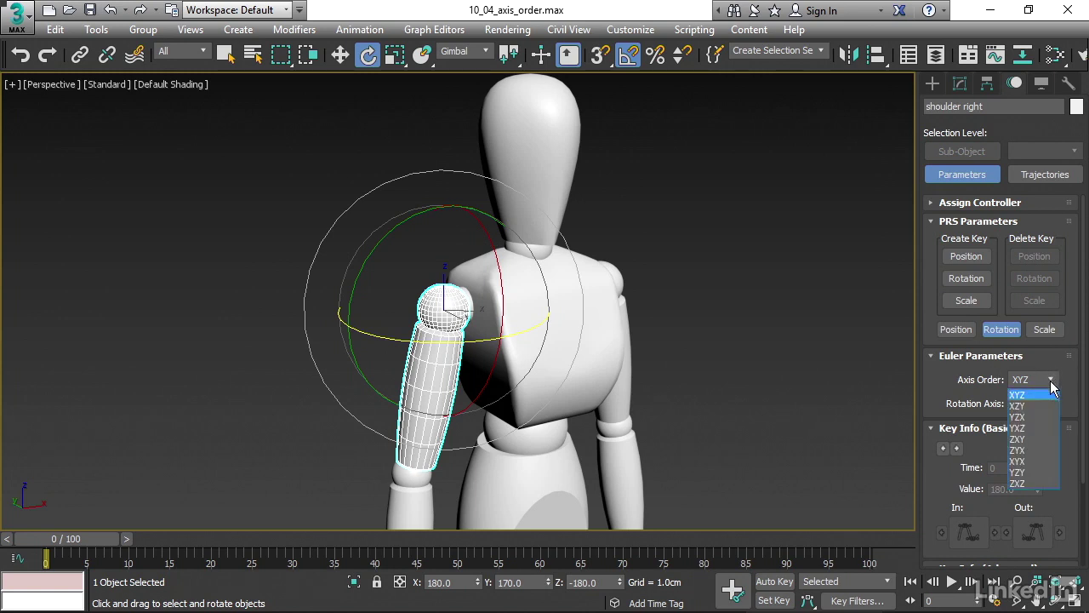
{"action": "left_click", "coordinate": [1035, 438]}
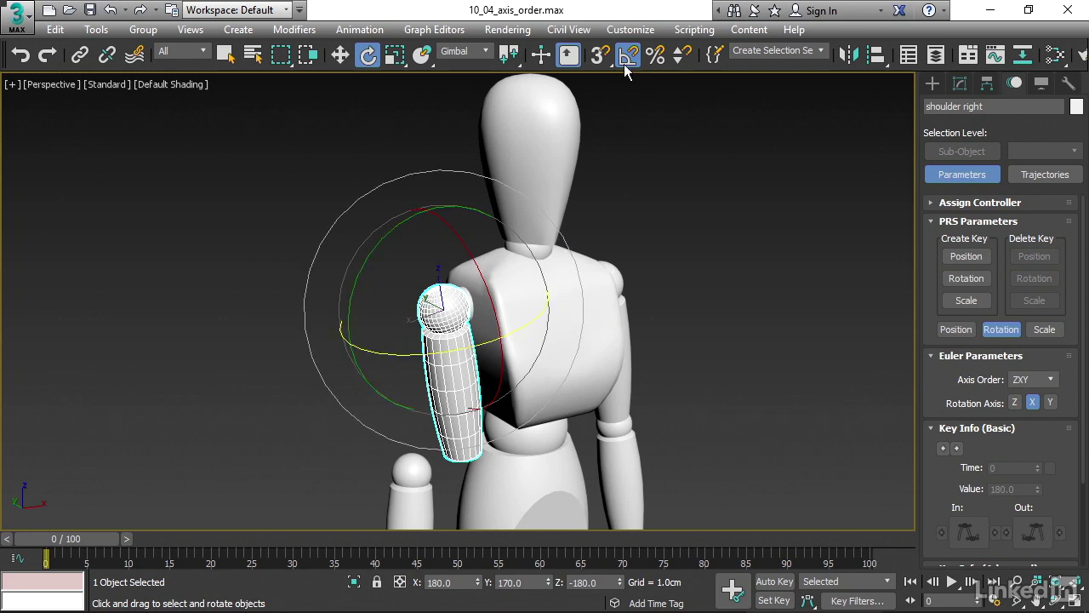
{"action": "left_click_drag", "start_coordinate": [389, 235], "coordinate": [404, 226]}
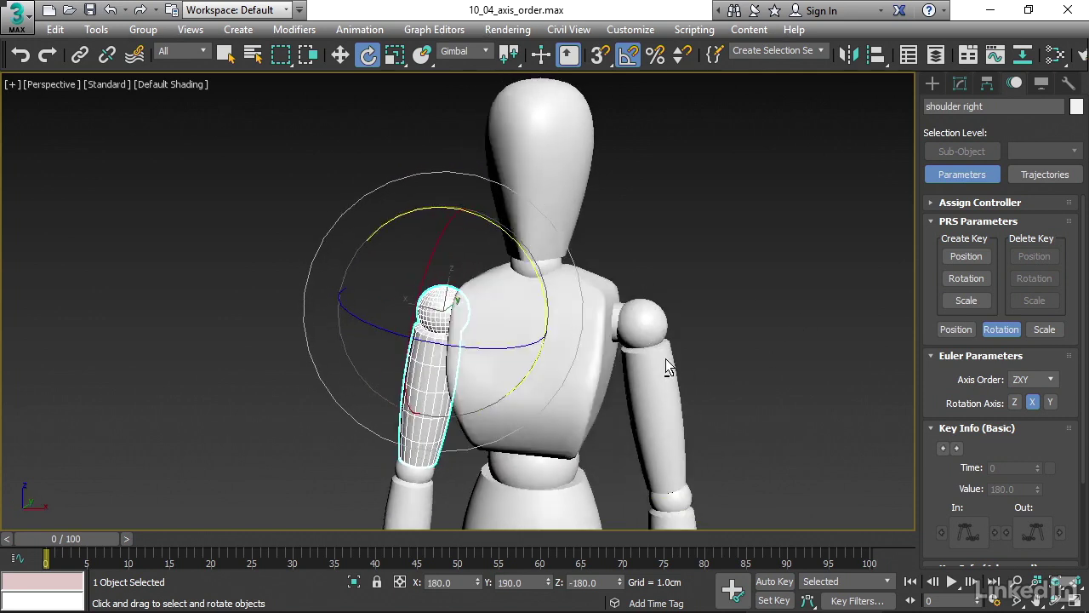
{"action": "middle_click_drag", "start_coordinate": [668, 366], "coordinate": [763, 385], "text": "alt"}
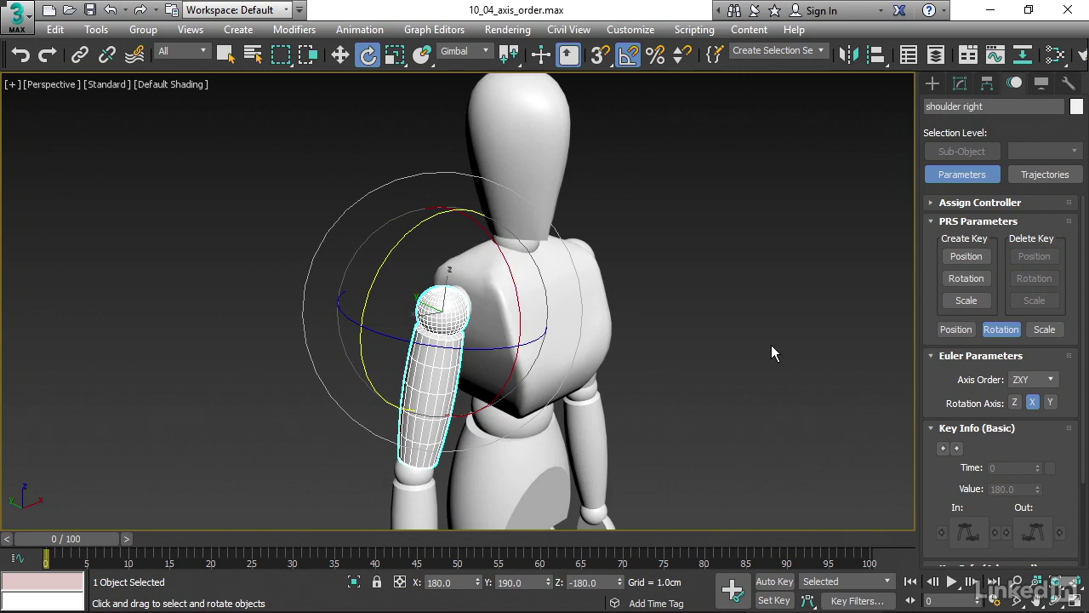
{"action": "middle_click_drag", "start_coordinate": [767, 355], "coordinate": [754, 358], "text": "alt"}
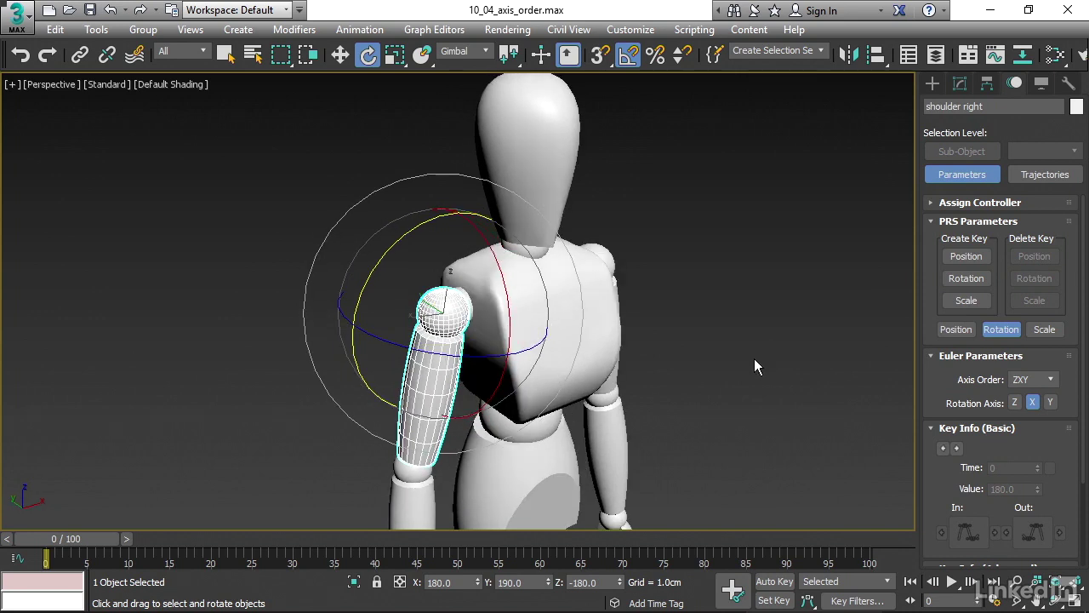
{"action": "mouse_move", "coordinate": [508, 316]}
{"action": "left_mouse_down"}
{"action": "mouse_move", "coordinate": [464, 315]}
{"action": "mouse_move", "coordinate": [503, 318]}
{"action": "mouse_move", "coordinate": [486, 304]}
{"action": "mouse_move", "coordinate": [498, 261]}
{"action": "mouse_move", "coordinate": [495, 333]}
{"action": "mouse_move", "coordinate": [498, 280]}
{"action": "mouse_move", "coordinate": [491, 309]}
{"action": "left_mouse_up"}
{"action": "right_click", "coordinate": [503, 317]}
{"action": "right_click", "coordinate": [497, 317]}
{"action": "right_click", "coordinate": [491, 309]}
{"action": "mouse_move", "coordinate": [377, 261]}
{"action": "left_mouse_down"}
{"action": "mouse_move", "coordinate": [444, 231]}
{"action": "mouse_move", "coordinate": [367, 267]}
{"action": "mouse_move", "coordinate": [413, 234]}
{"action": "mouse_move", "coordinate": [370, 263]}
{"action": "mouse_move", "coordinate": [372, 246]}
{"action": "mouse_move", "coordinate": [410, 227]}
{"action": "mouse_move", "coordinate": [366, 269]}
{"action": "left_mouse_up"}
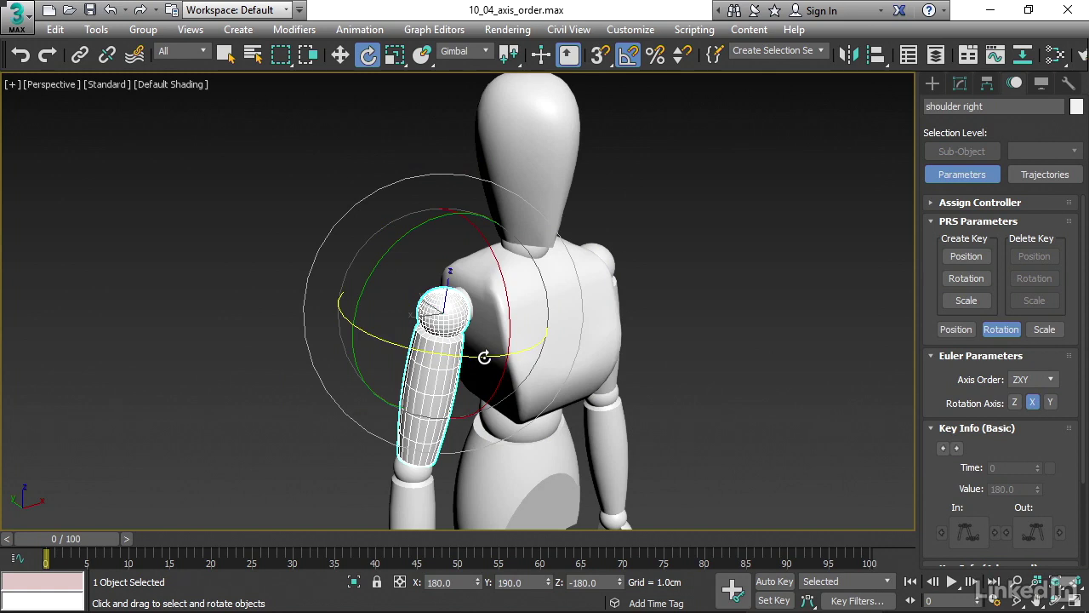
{"action": "left_click_drag", "start_coordinate": [484, 357], "coordinate": [543, 352]}
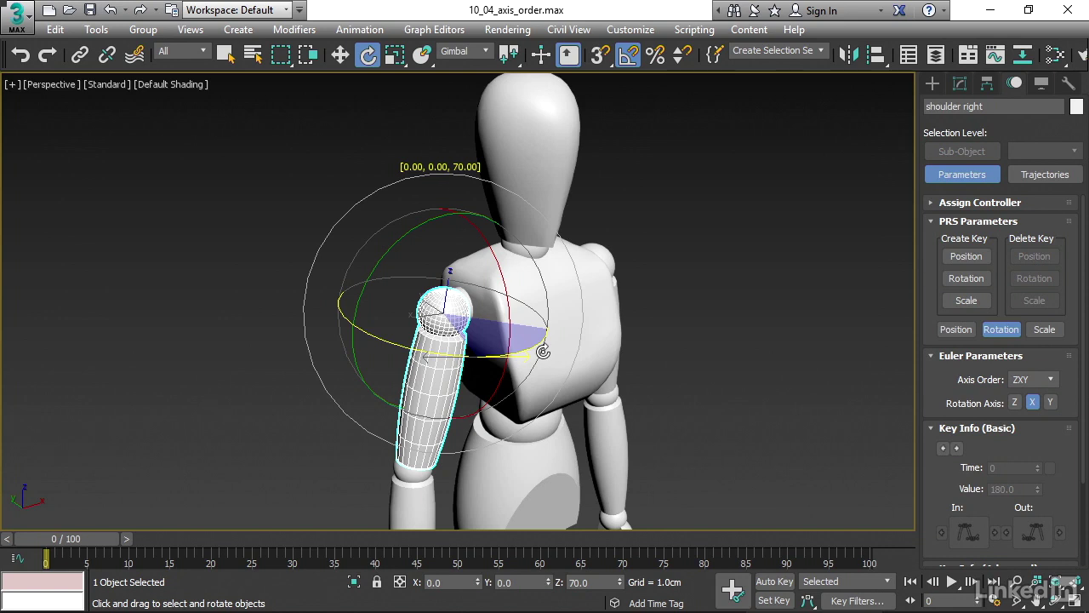
{"action": "left_click_drag", "start_coordinate": [543, 351], "coordinate": [542, 351]}
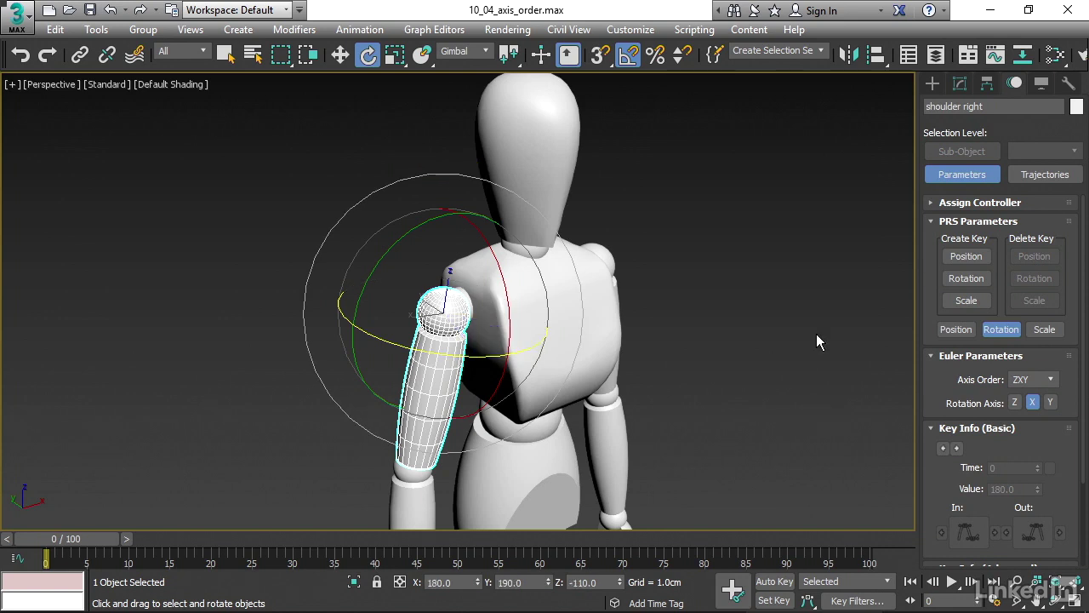
{"action": "key", "text": "ctrl+z"}
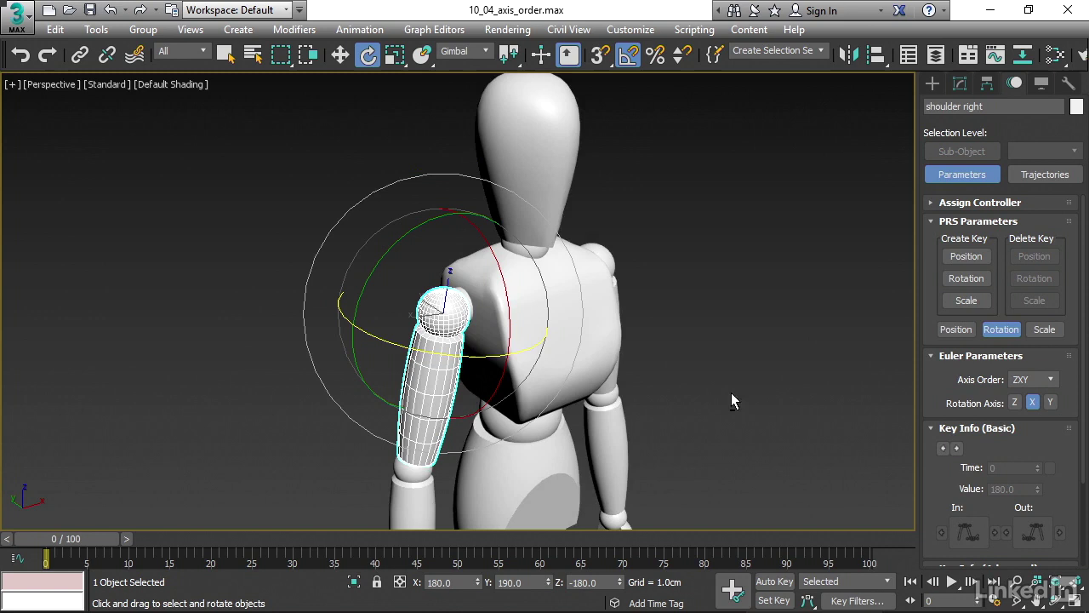
- Select the left upper arm, set its axis order to ZXY, and rotate it 20° about Y
{"action": "middle_click_drag", "start_coordinate": [731, 393], "coordinate": [683, 388]}
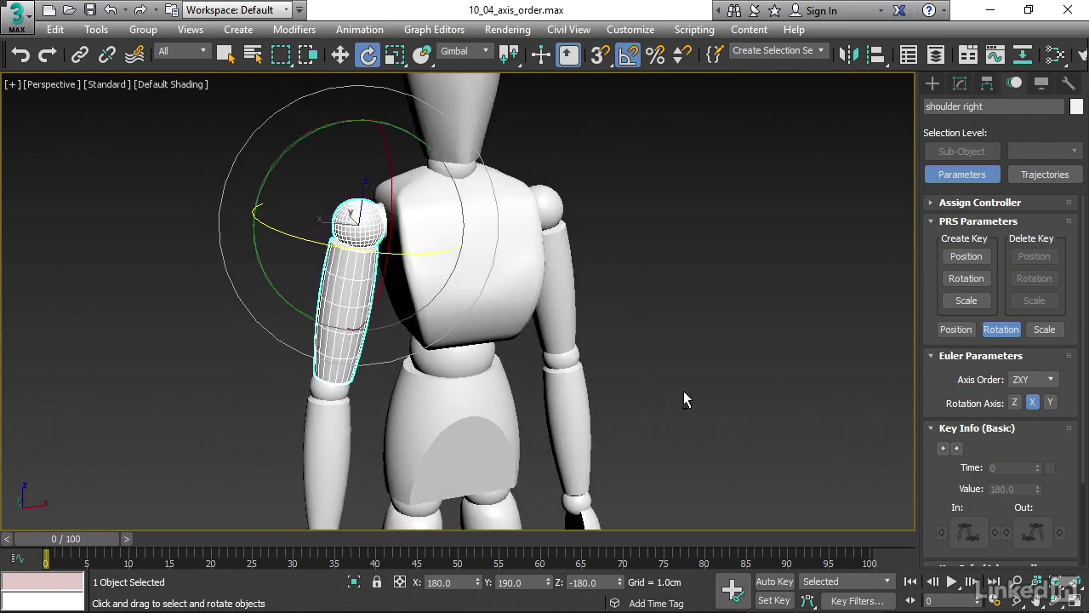
{"action": "left_click", "coordinate": [561, 321]}
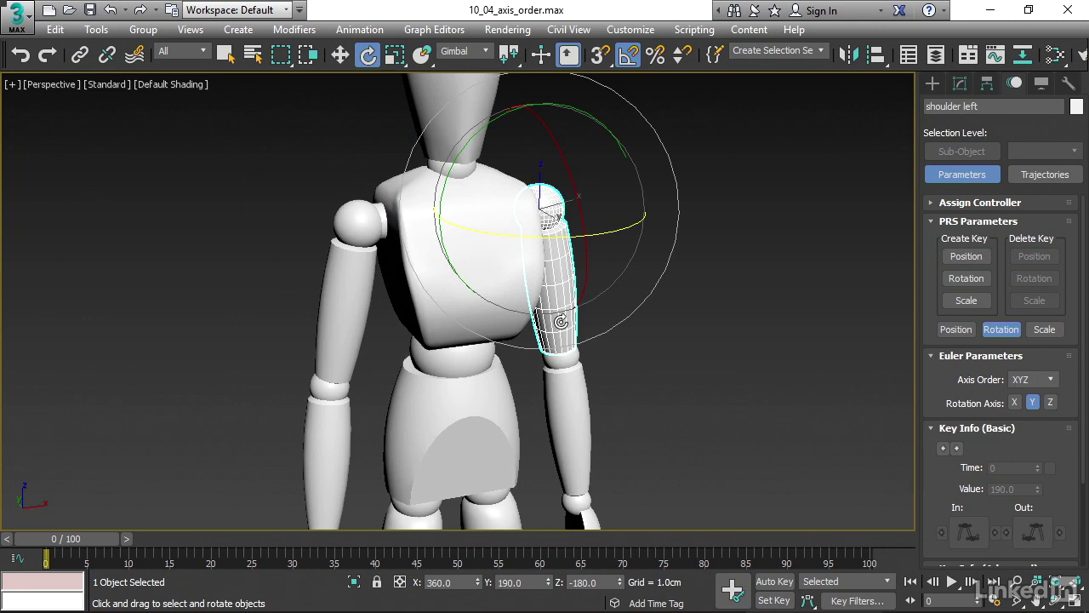
{"action": "left_click", "coordinate": [1050, 380]}
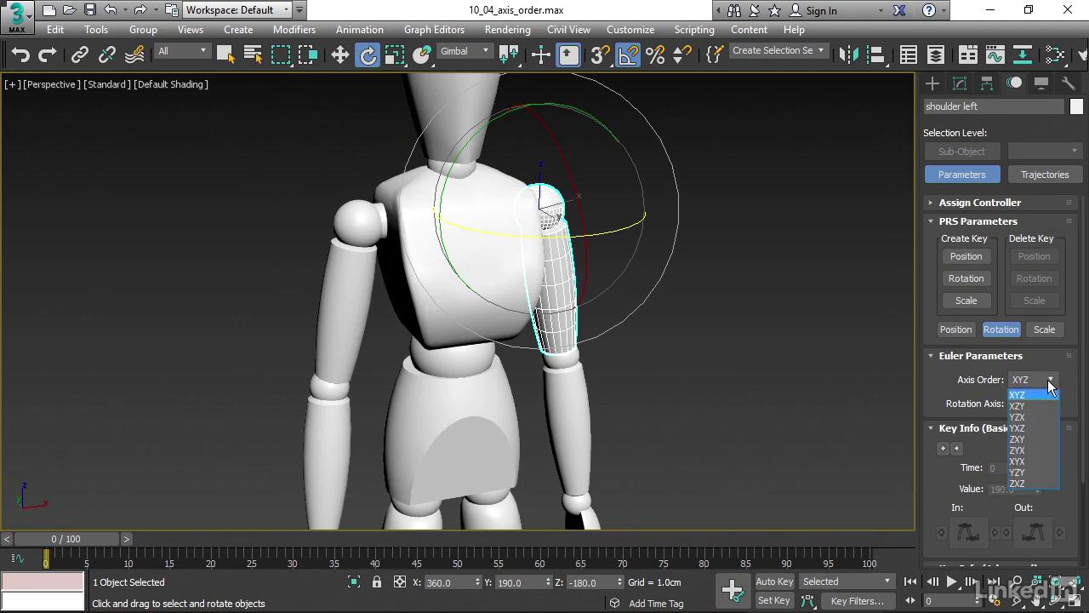
{"action": "left_click", "coordinate": [1027, 439]}
{"action": "middle_click_drag", "start_coordinate": [806, 439], "coordinate": [742, 479]}
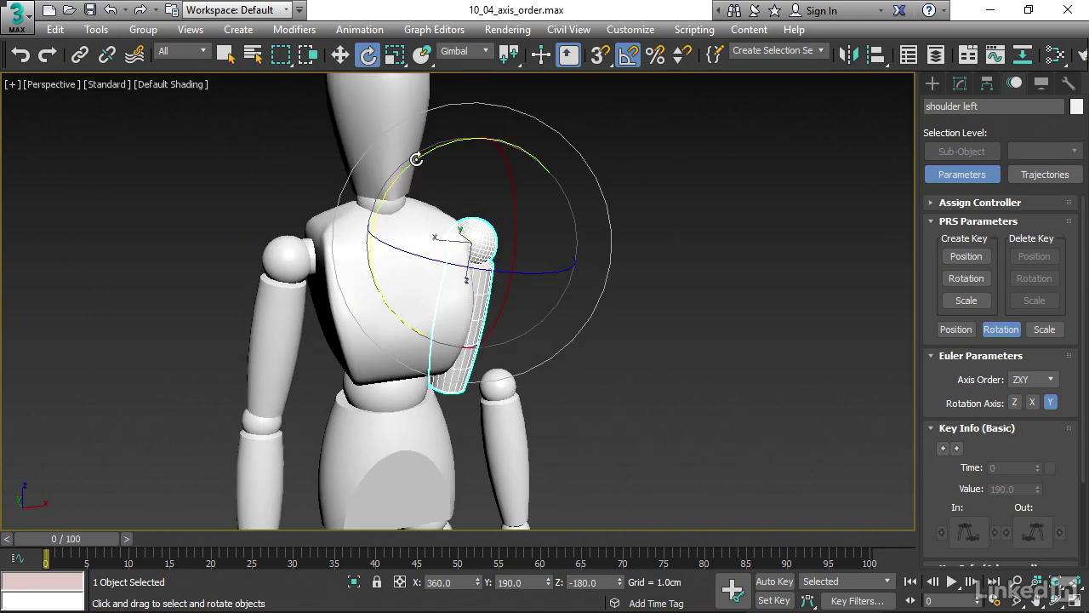
{"action": "left_click_drag", "start_coordinate": [416, 159], "coordinate": [406, 175]}
{"action": "middle_click_drag", "start_coordinate": [644, 406], "coordinate": [731, 184]}
- Set the right thigh's rotation axis order to ZXY
{"action": "left_click", "coordinate": [424, 391]}
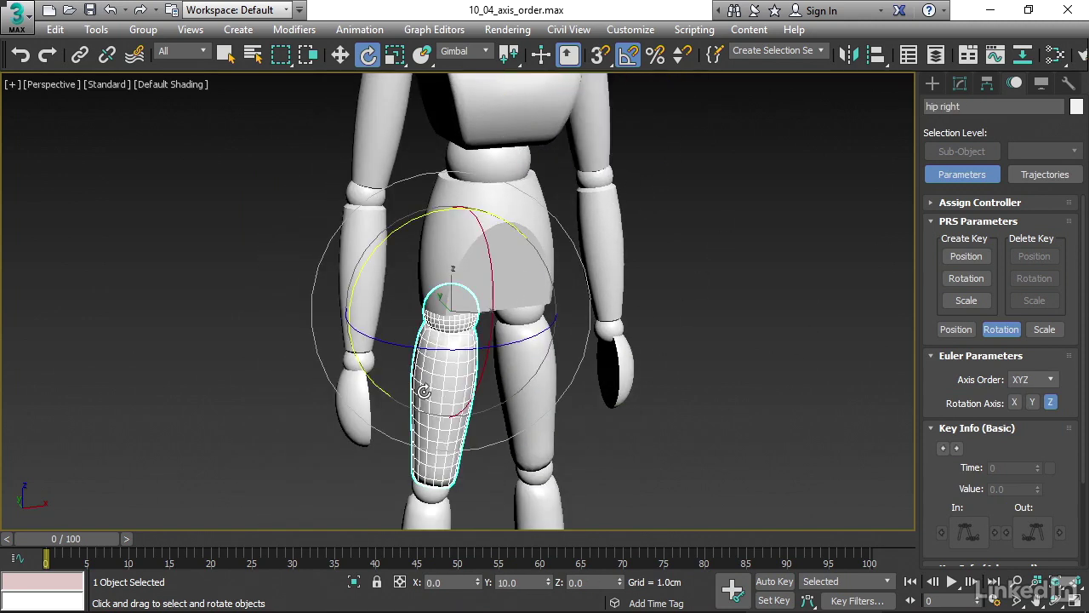
{"action": "left_click", "coordinate": [1027, 381]}
{"action": "left_click", "coordinate": [1031, 439]}
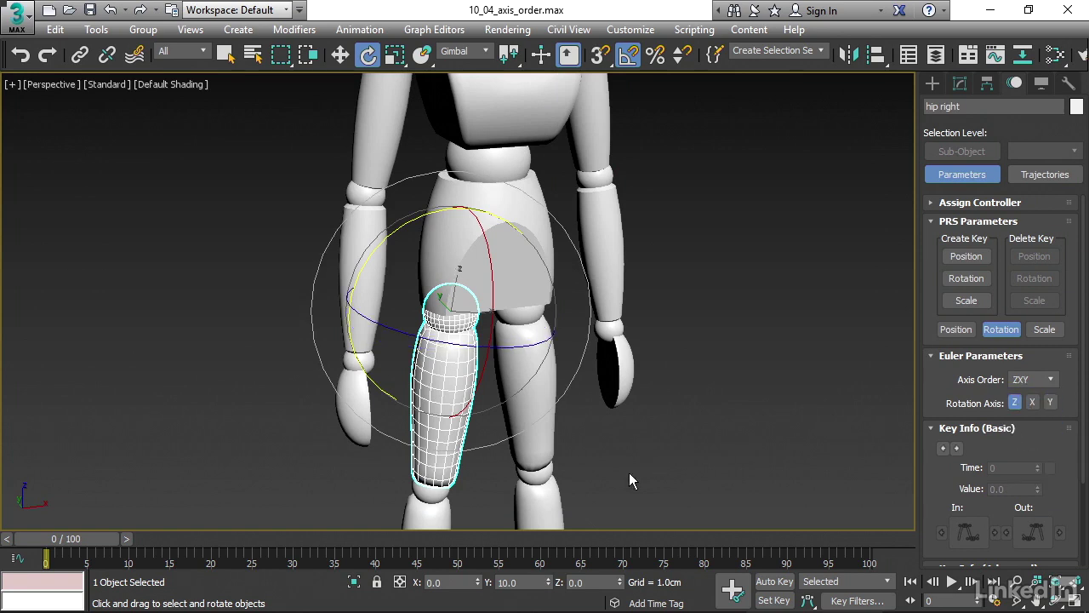
{"action": "left_click", "coordinate": [617, 457]}
- Set the left thigh's rotation axis order to ZXY
{"action": "left_click", "coordinate": [520, 375]}
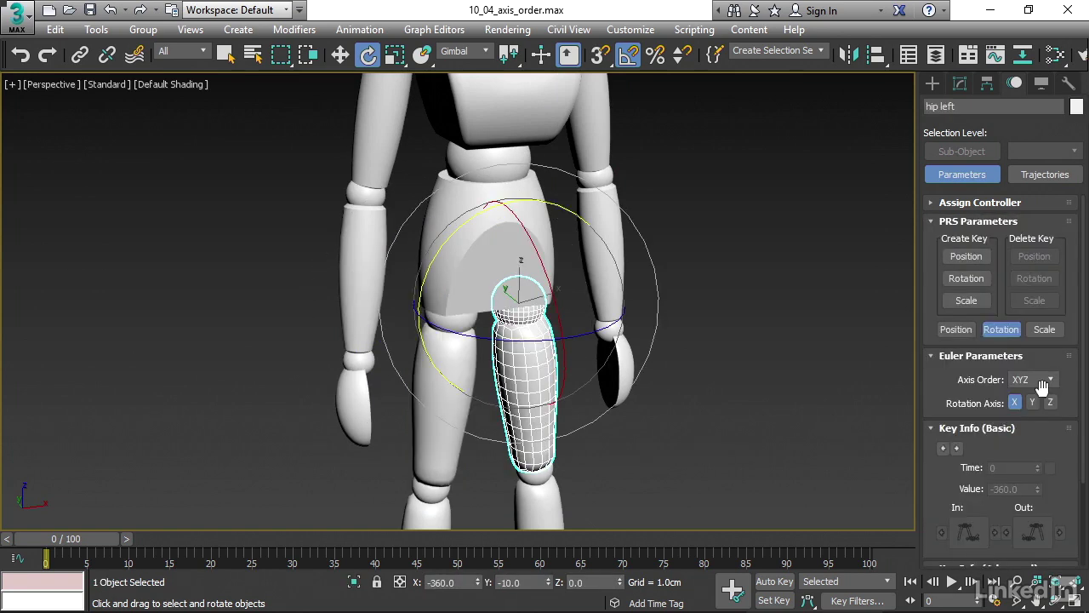
{"action": "left_click", "coordinate": [1043, 381]}
{"action": "left_click", "coordinate": [1035, 437]}
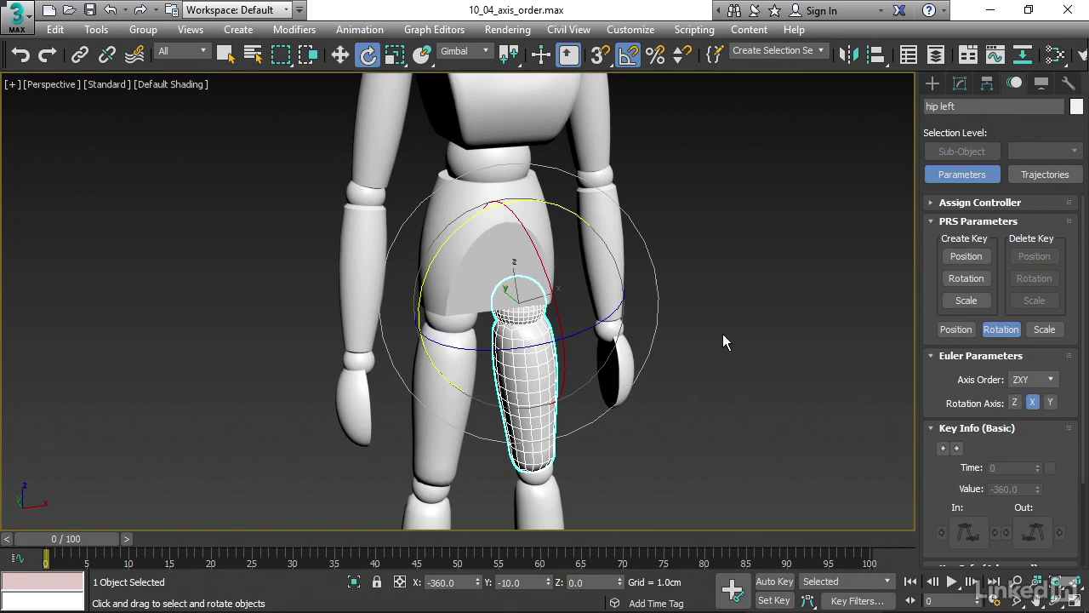
{"action": "scroll", "coordinate": [726, 357], "scroll_direction": "down", "scroll_amount": 5}
{"action": "scroll", "coordinate": [669, 365], "scroll_direction": "up", "scroll_amount": 2}
{"action": "left_click", "coordinate": [724, 308]}
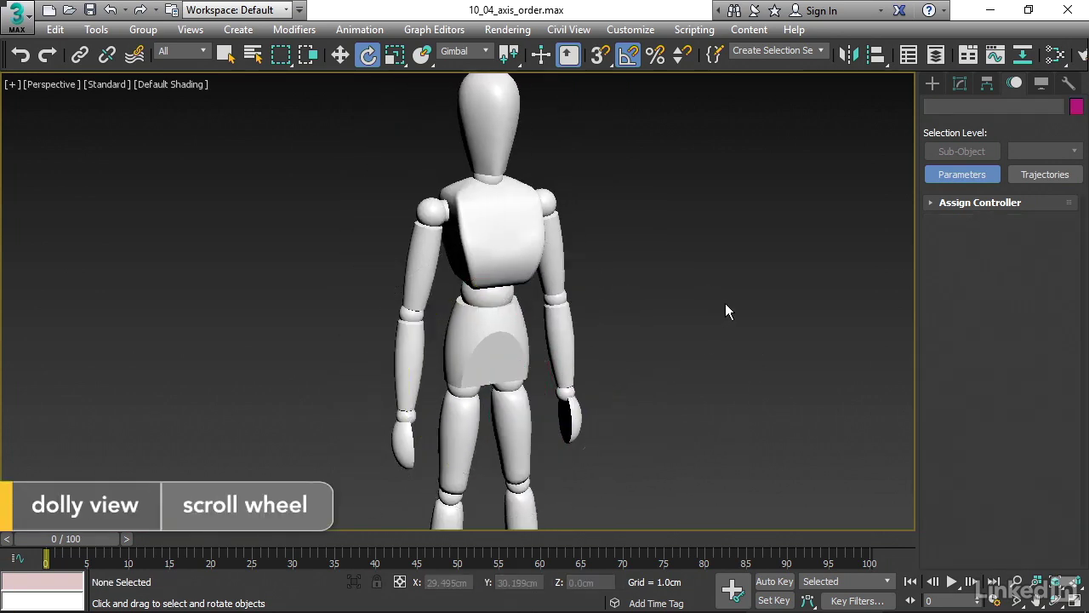